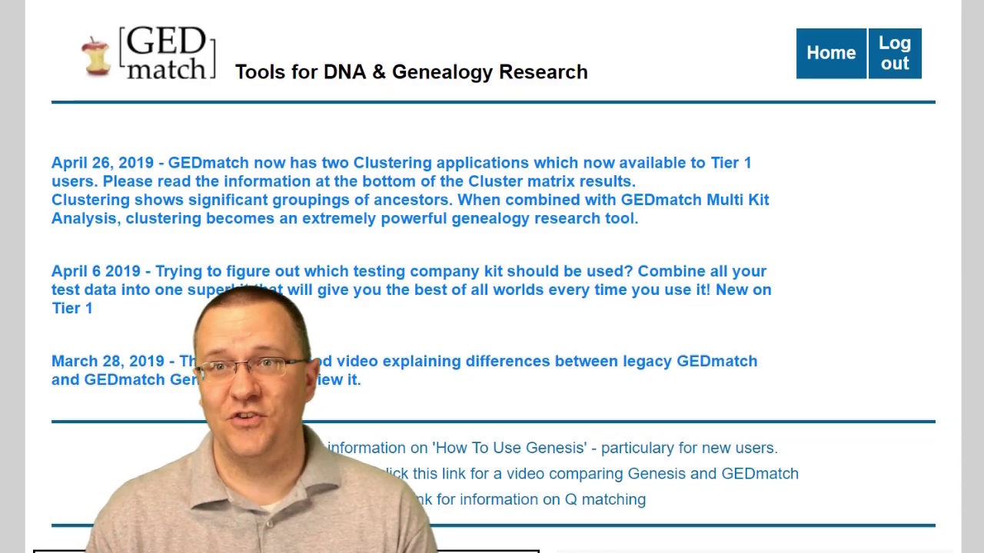
Go to the Family Trees section and open the 'Upload GEDCOM (Fast)' page.
scroll(492, 277, down, 2)
scroll(492, 277, down, 6)
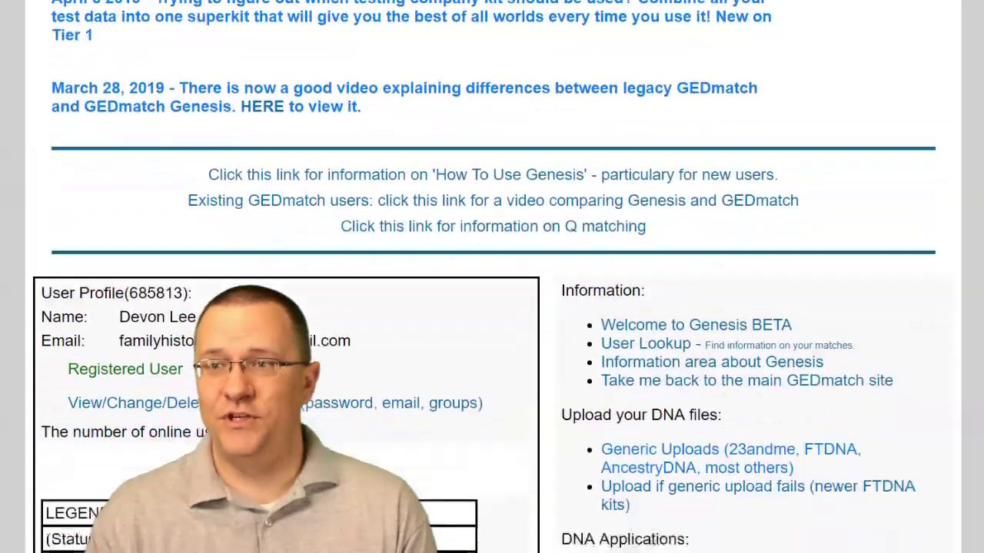
scroll(492, 277, down, 4)
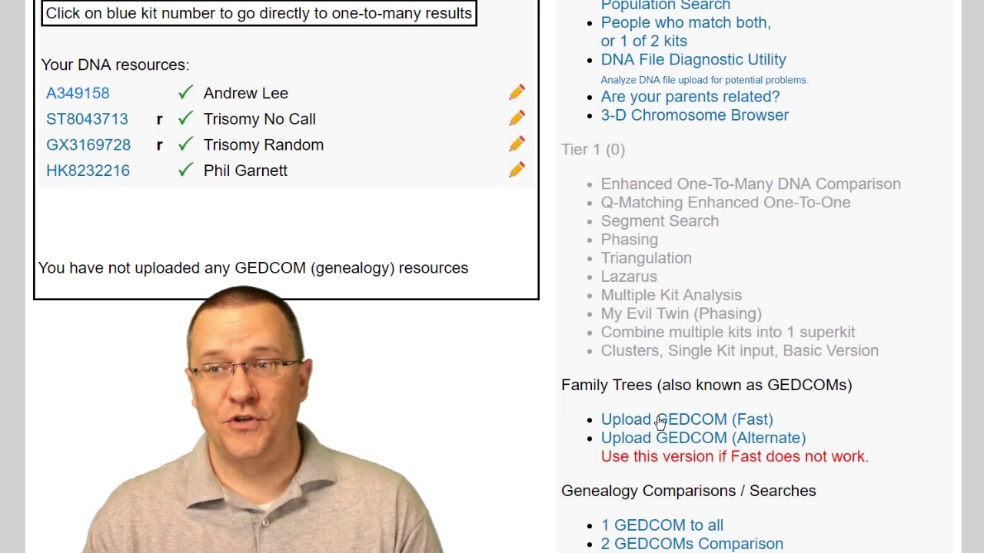
drag(783, 416, 600, 420)
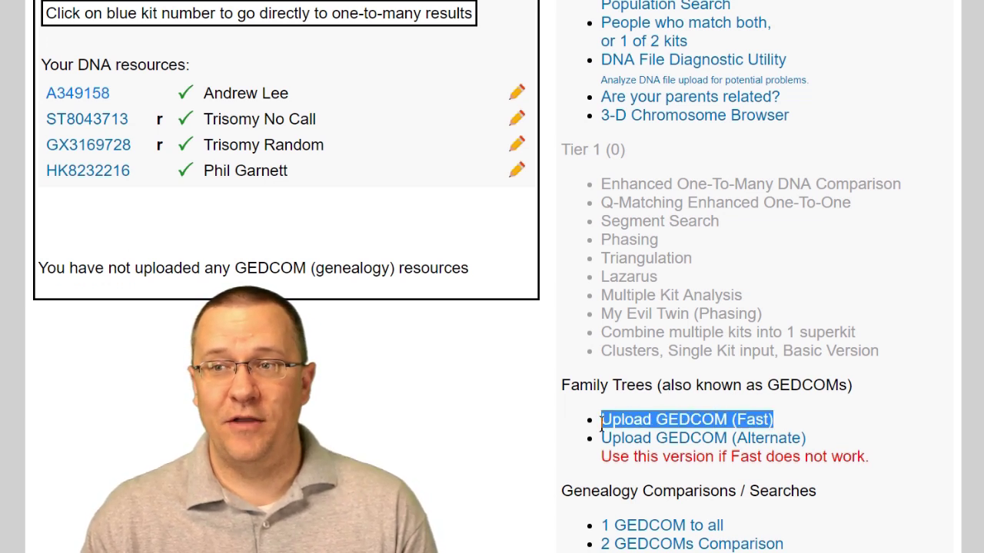
click(705, 425)
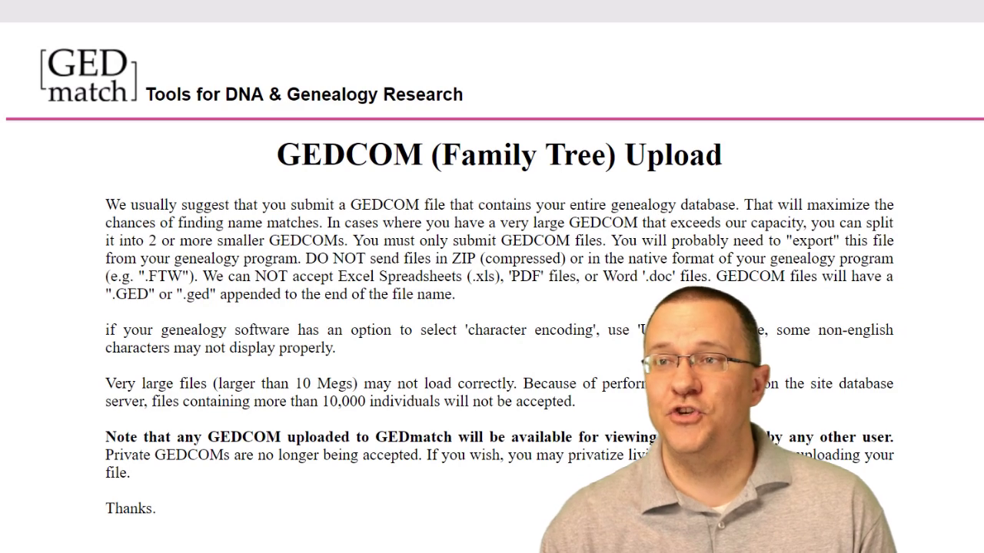
scroll(930, 224, down, 5)
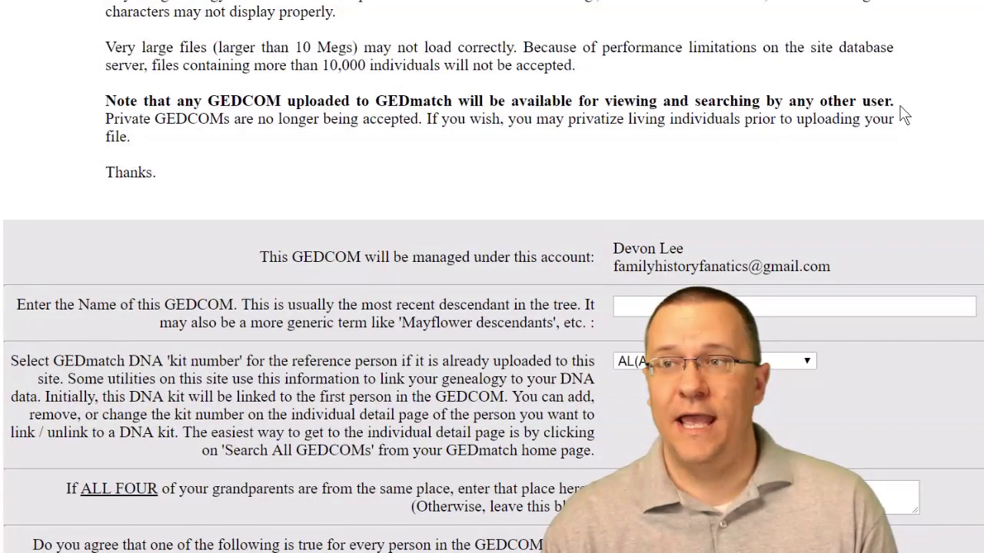
drag(903, 178, 105, 101)
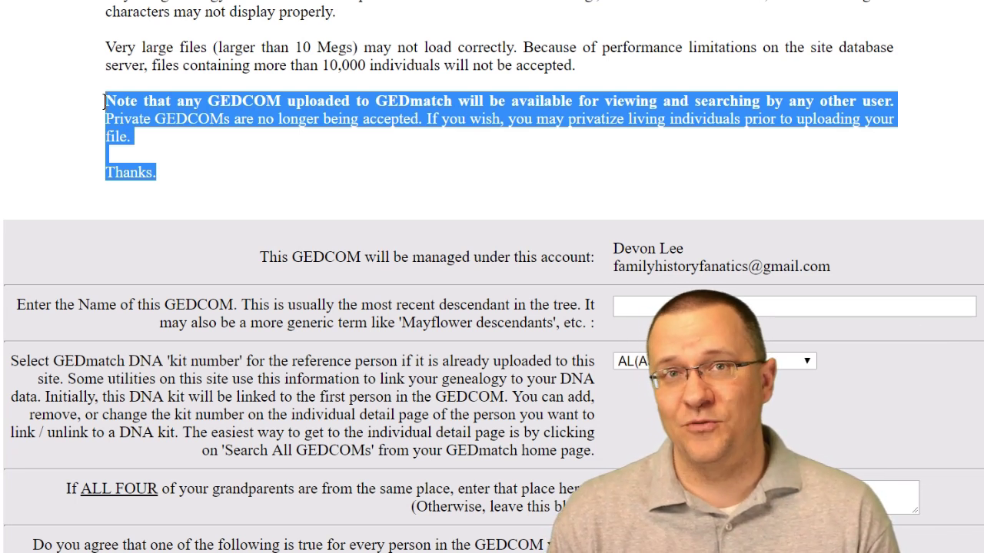
click(657, 306)
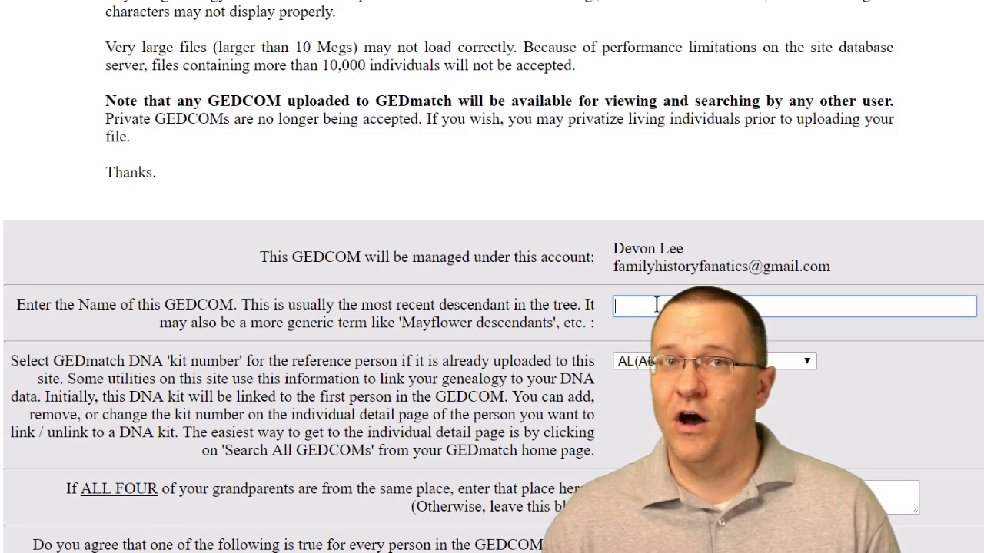
scroll(492, 277, down, 3)
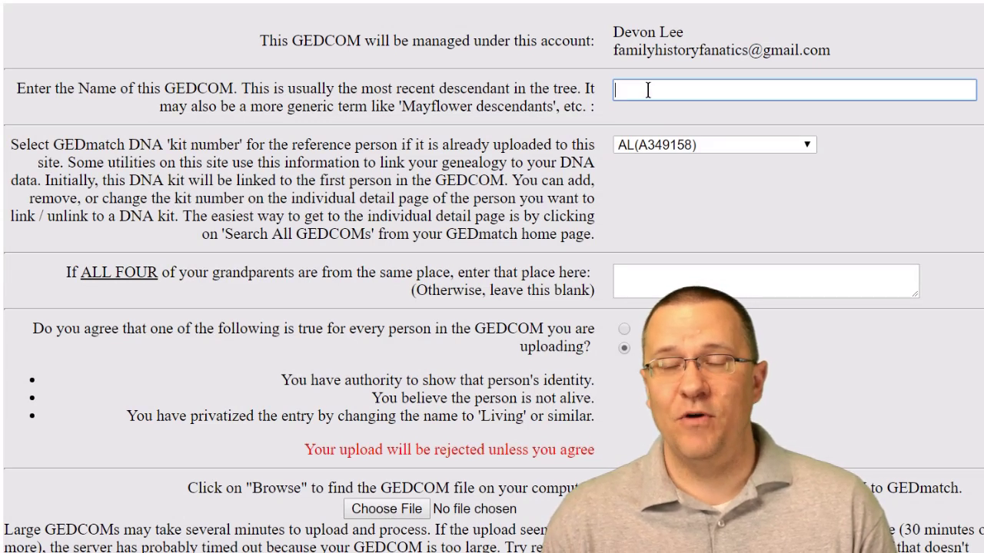
Name the GEDCOM 'Non Privatized' and move on to the reference kit dropdown.
text(Non Privatized)
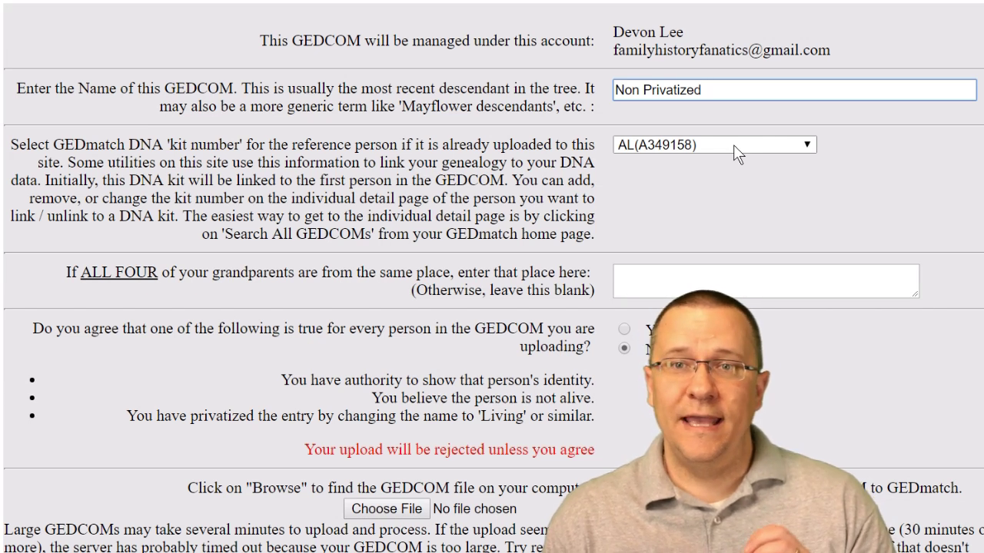
key(Tab)
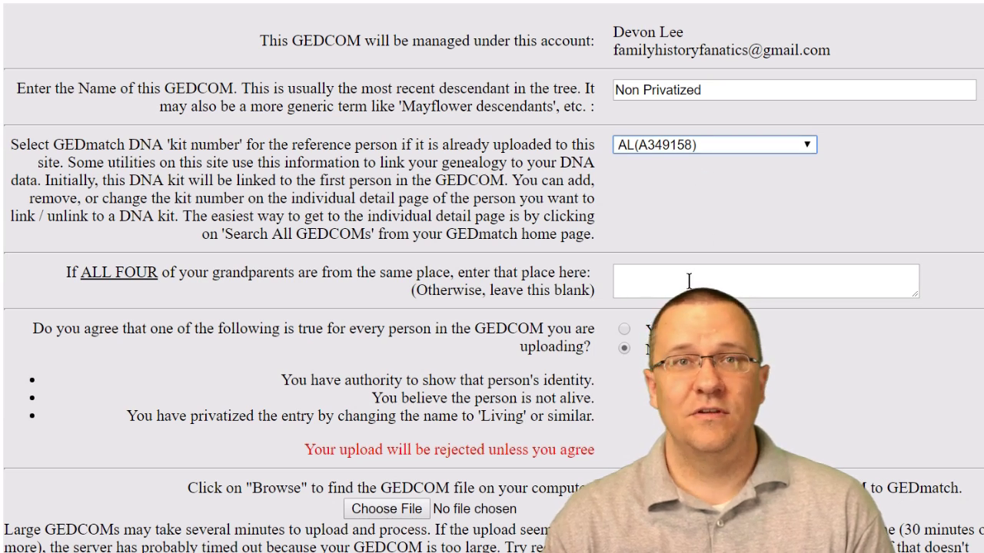
scroll(688, 281, down, 1)
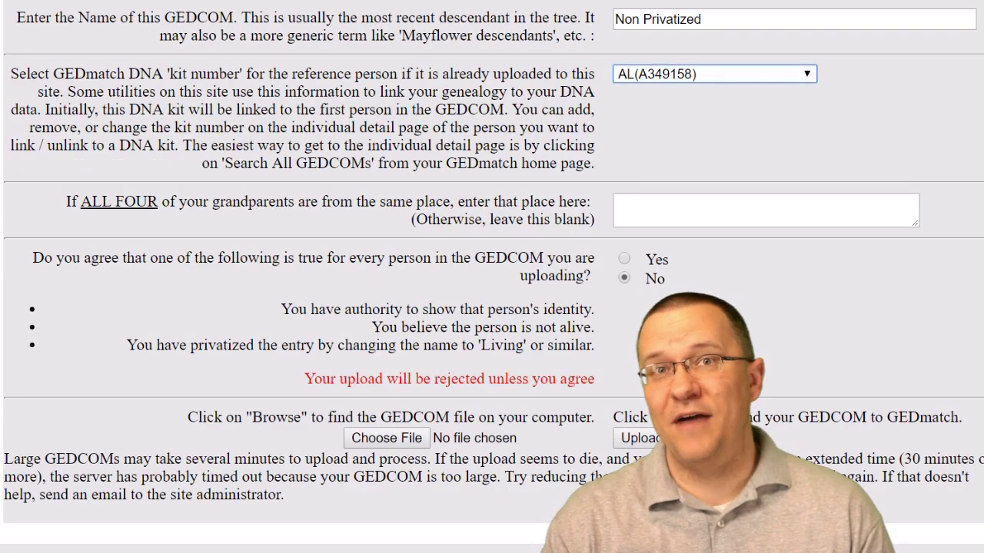
Review the agreement's three conditions, including deceased and 'Living' privatization, and answer Yes.
drag(39, 261, 591, 271)
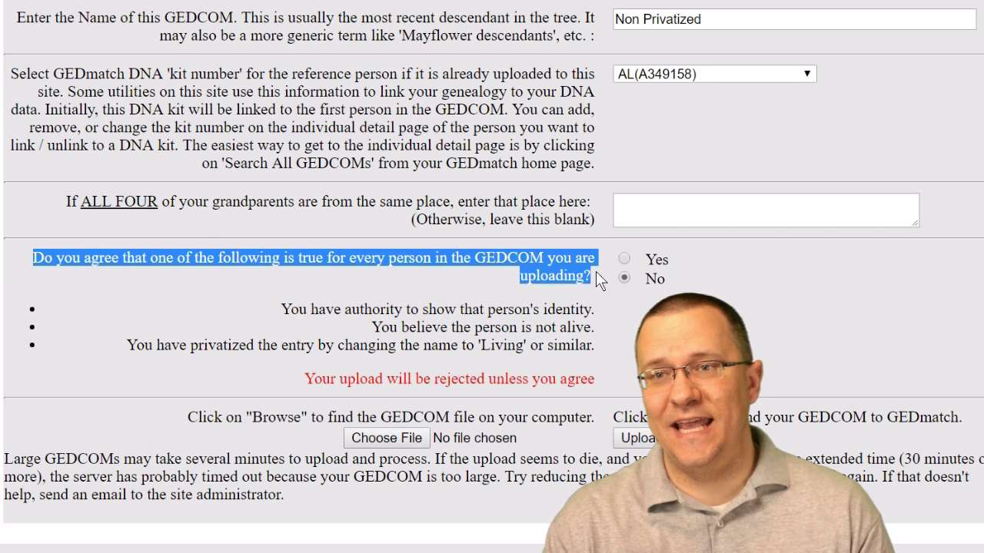
drag(289, 307, 596, 312)
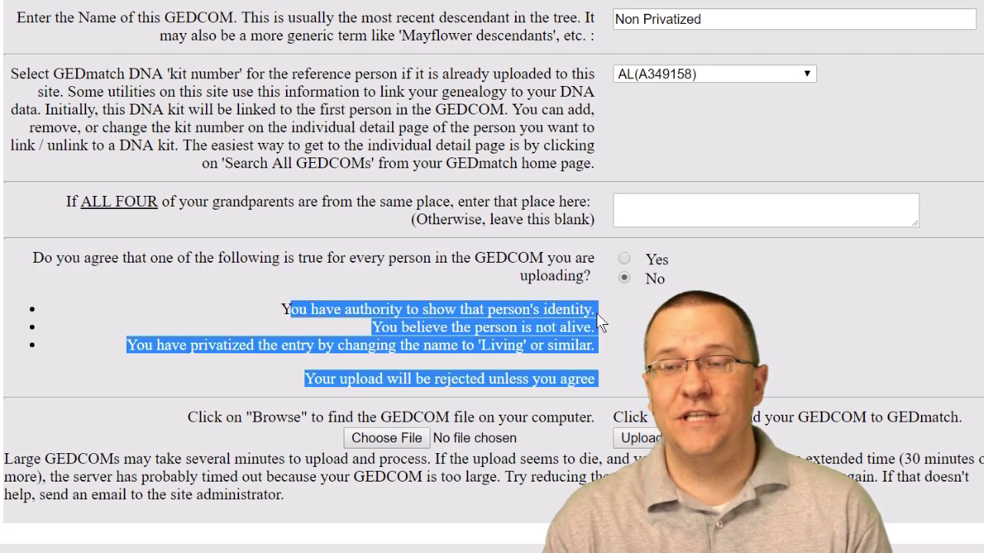
click(550, 319)
drag(372, 327, 596, 330)
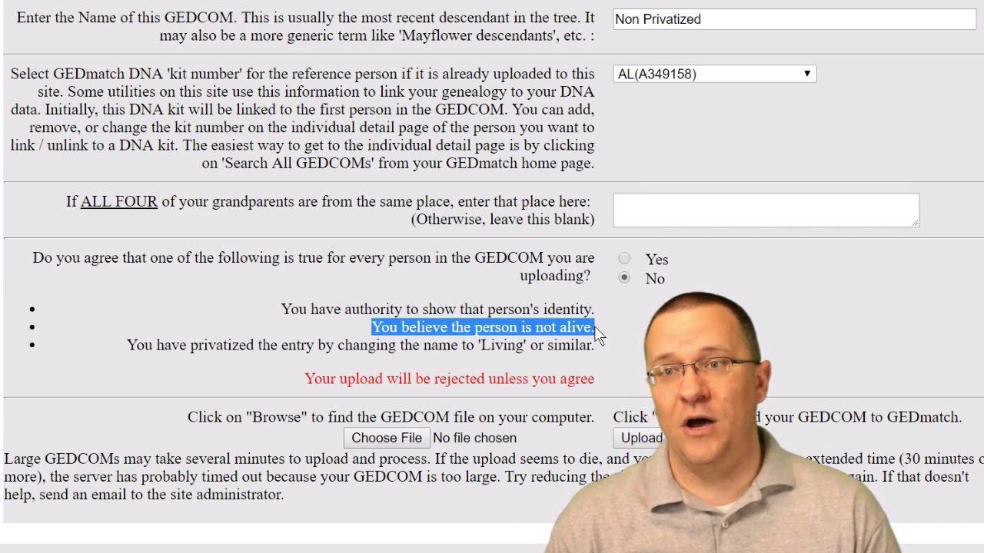
drag(132, 345, 594, 354)
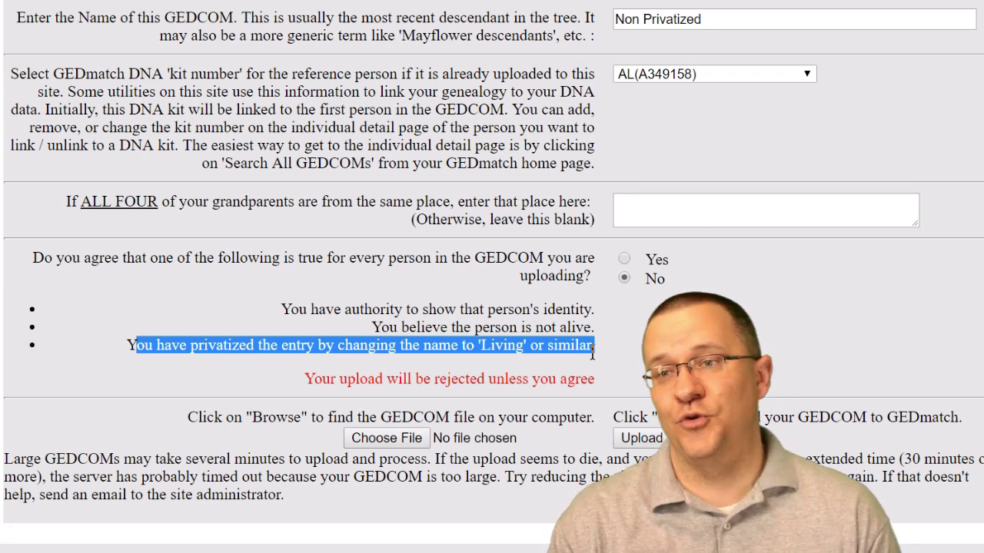
click(593, 352)
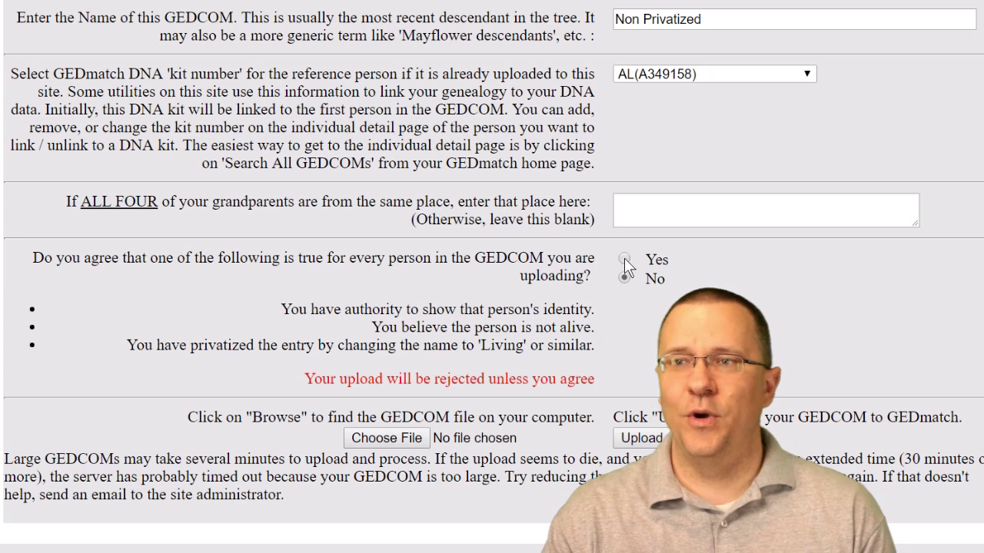
click(624, 259)
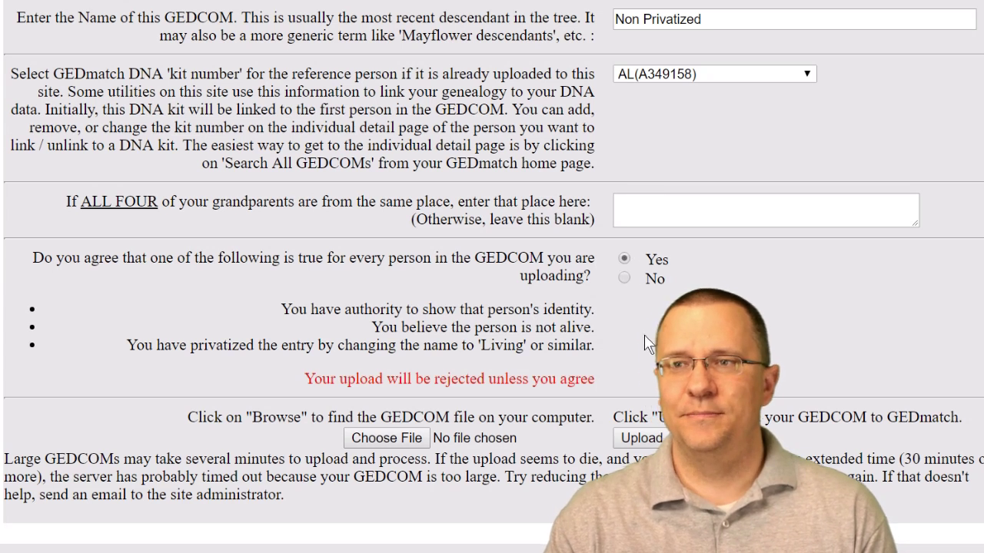
Choose Regular.ged as the file and upload it.
click(387, 438)
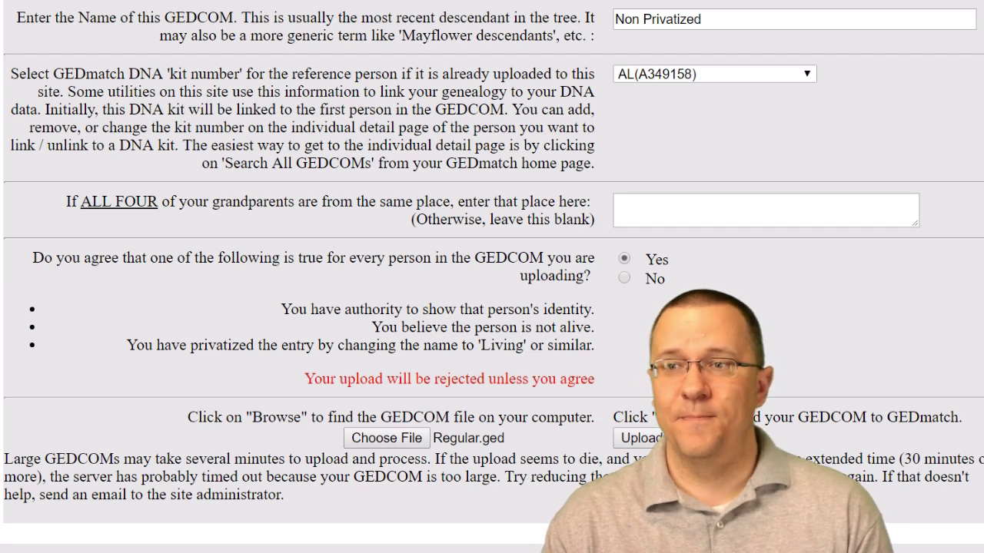
click(641, 441)
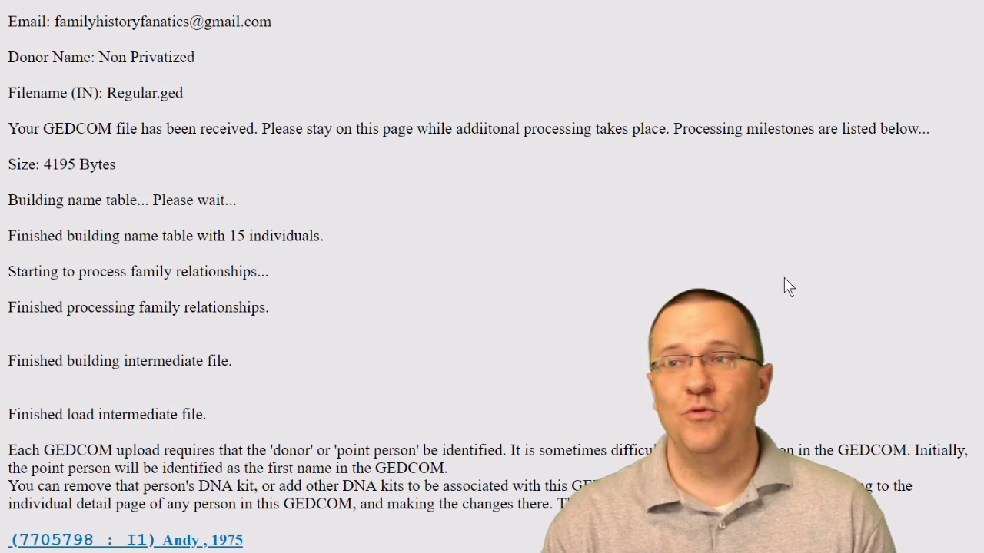
Note the assigned GEDCOM ID and open person (7705798 : I1)'s detail page.
scroll(753, 315, down, 2)
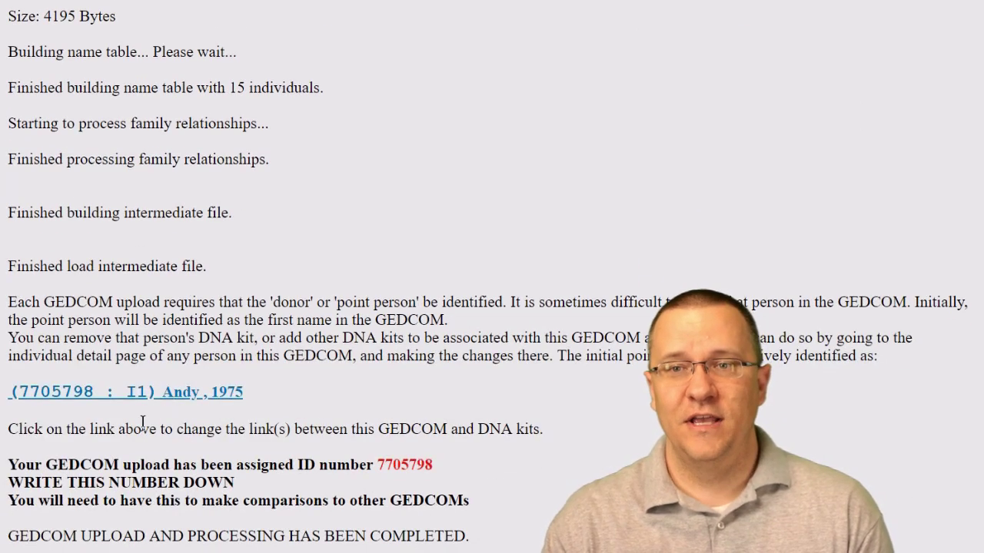
drag(378, 467, 436, 468)
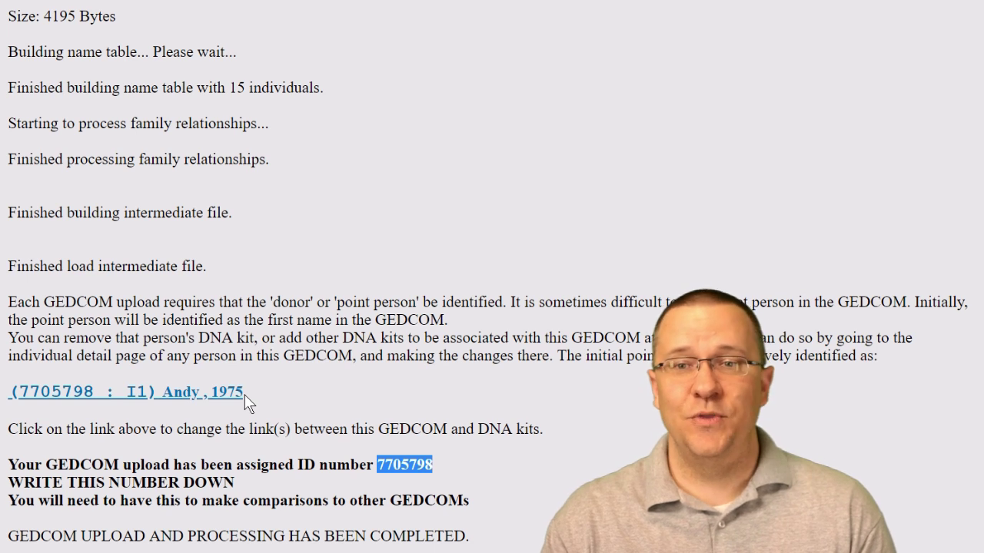
click(189, 395)
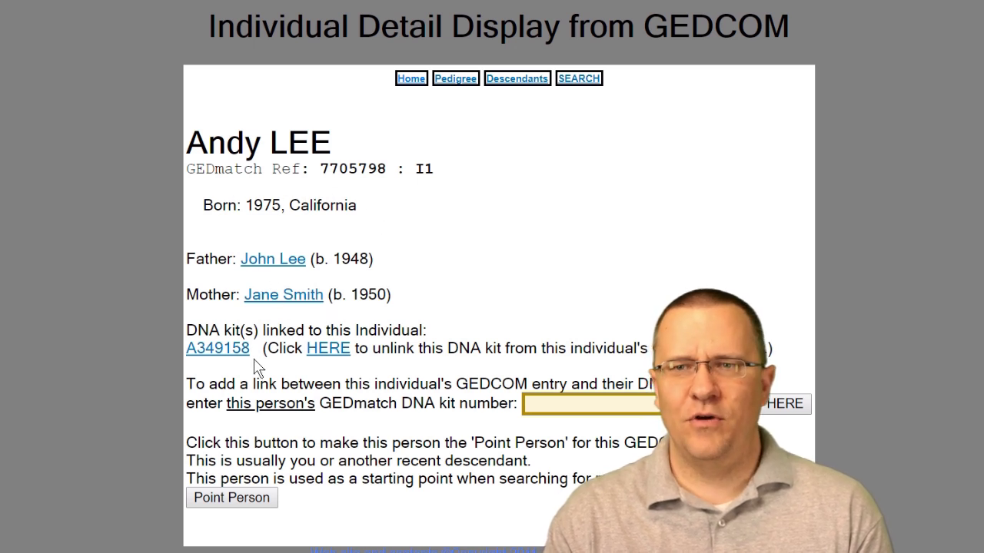
drag(259, 350, 189, 353)
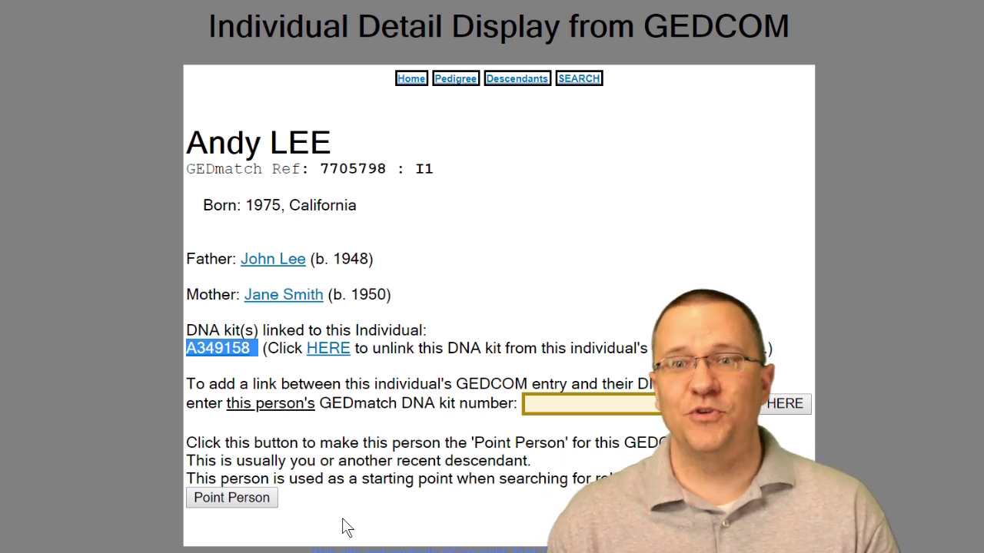
click(236, 501)
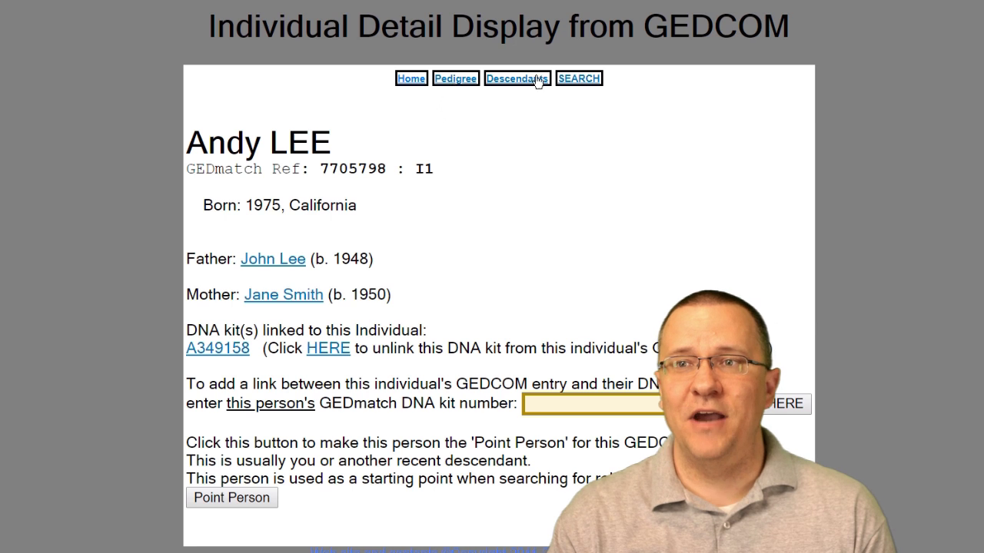
Draw a 3-generation pedigree, re-centre on the paternal grandfather, and open the great-grandfather's details.
click(455, 80)
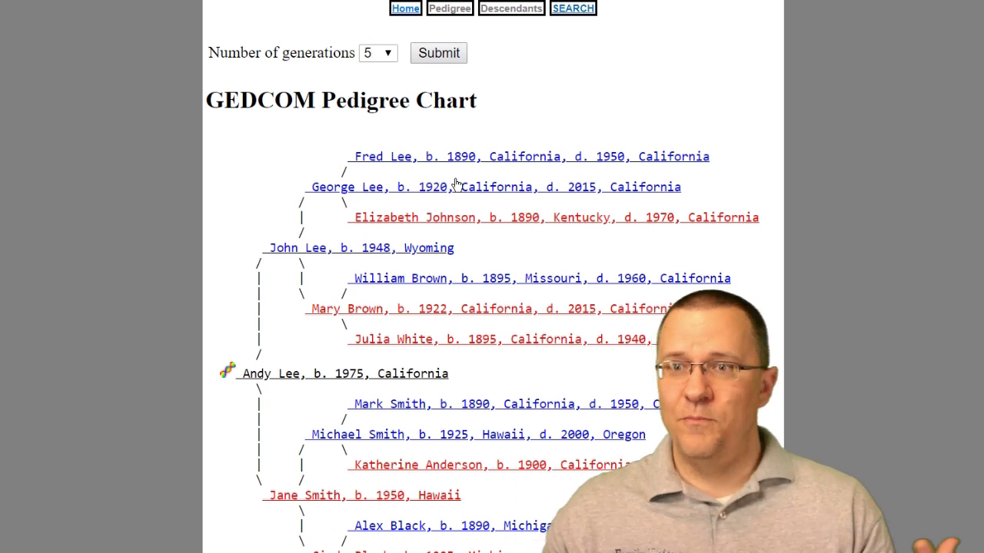
scroll(766, 358, down, 3)
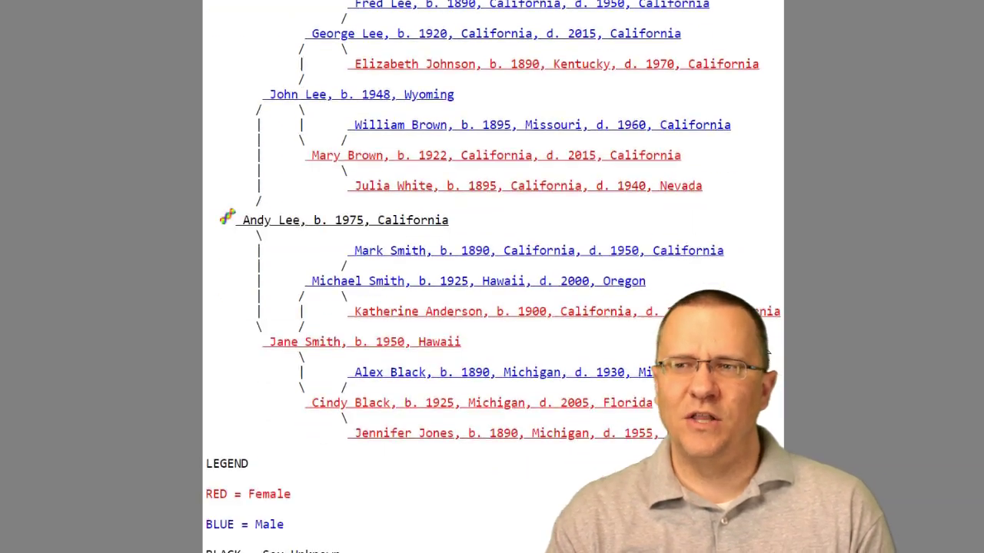
scroll(766, 358, up, 3)
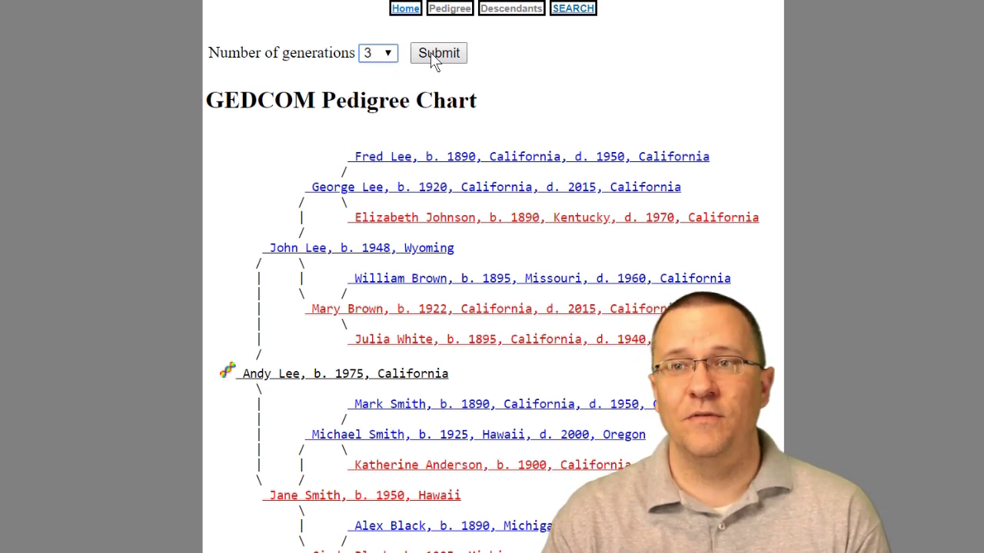
click(430, 52)
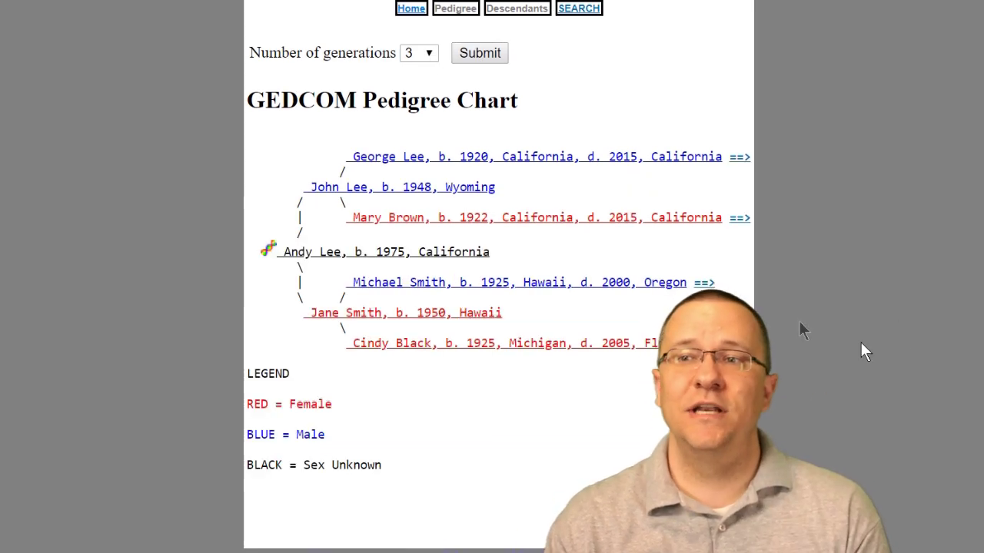
click(738, 159)
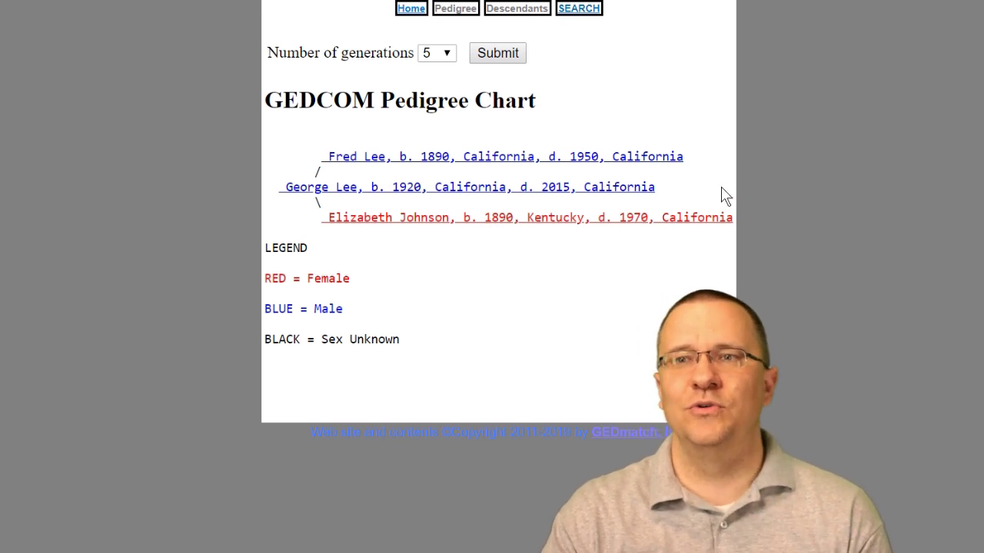
click(405, 159)
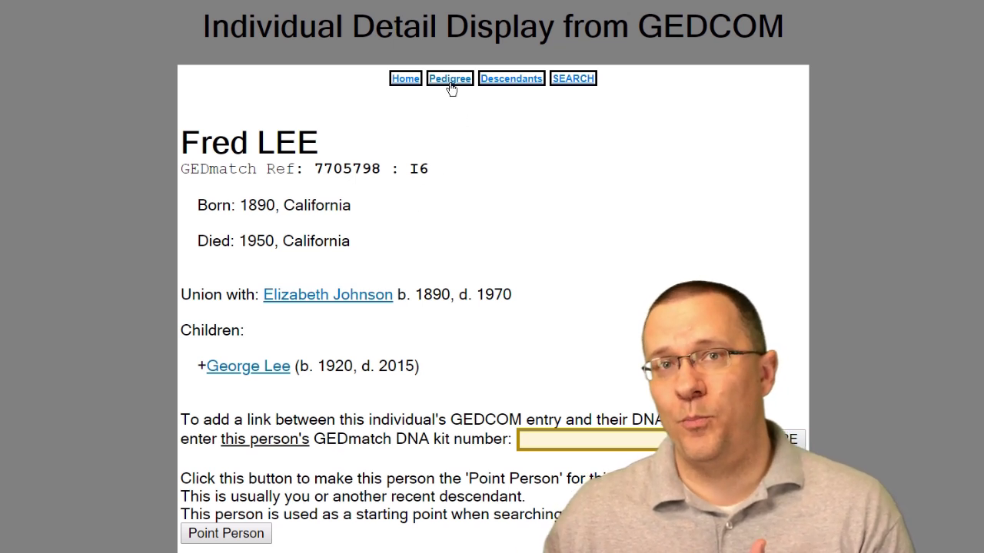
Show the 1890-born great-grandfather's descendants chart across four generations.
click(512, 80)
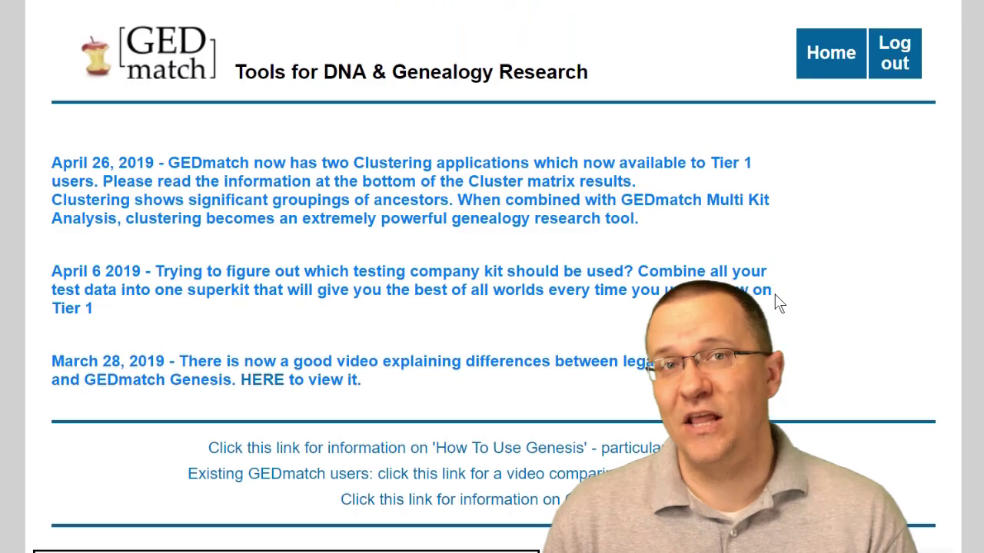
Return to the 'Upload GEDCOM (Fast)' form from the home page.
drag(975, 123, 971, 480)
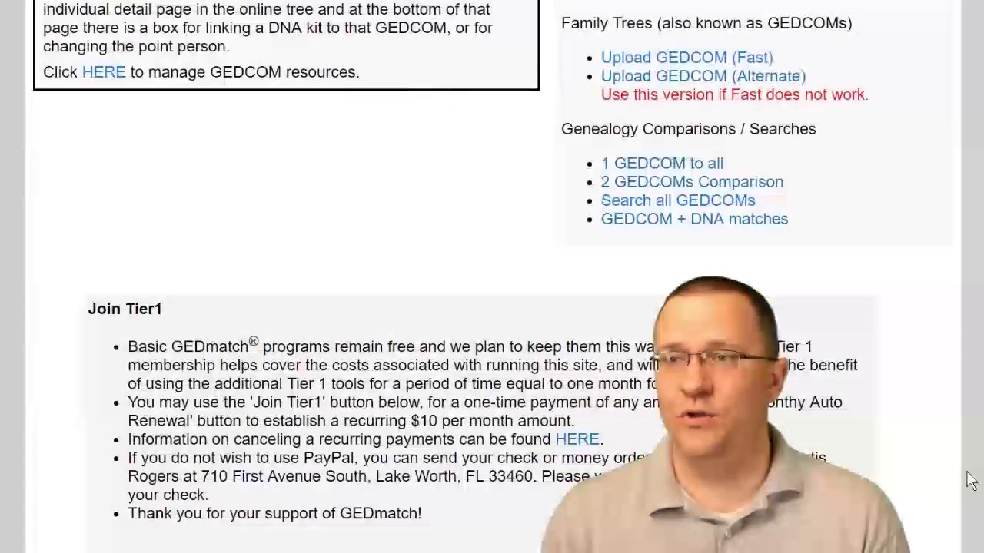
click(684, 60)
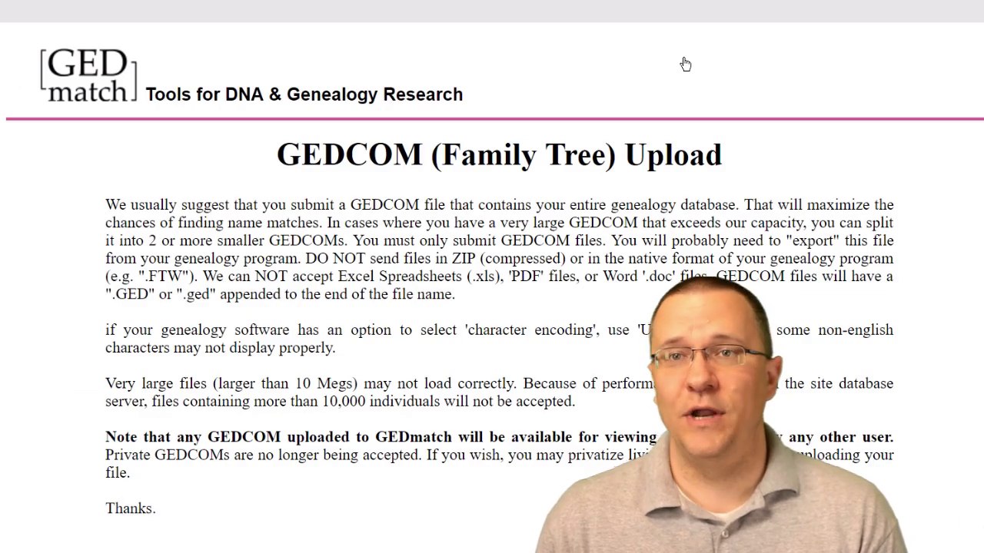
scroll(659, 31, down, 8)
Name the GEDCOM 'Privatized', pick a reference kit, agree Yes, and upload Privatized.ged.
click(658, 24)
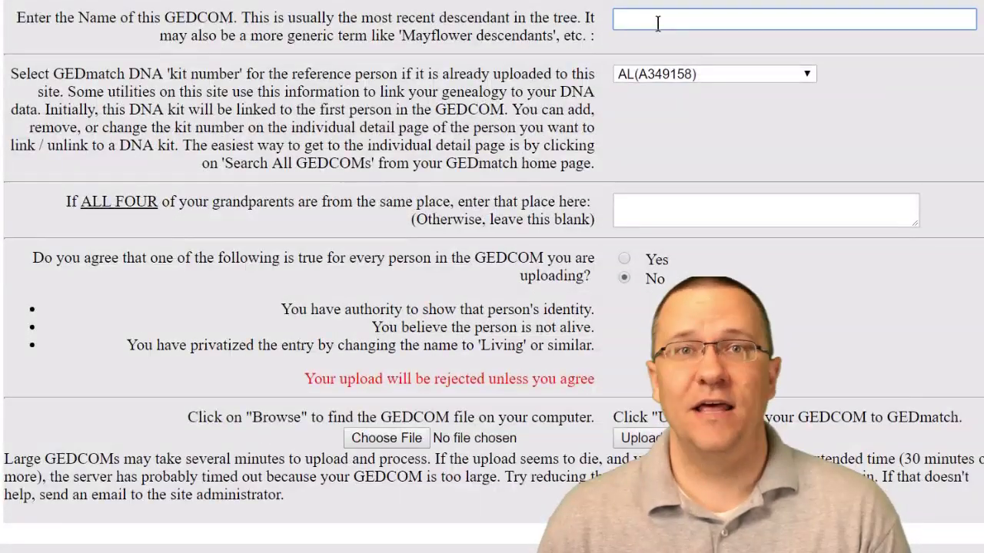
text(Privatized)
key(Tab)
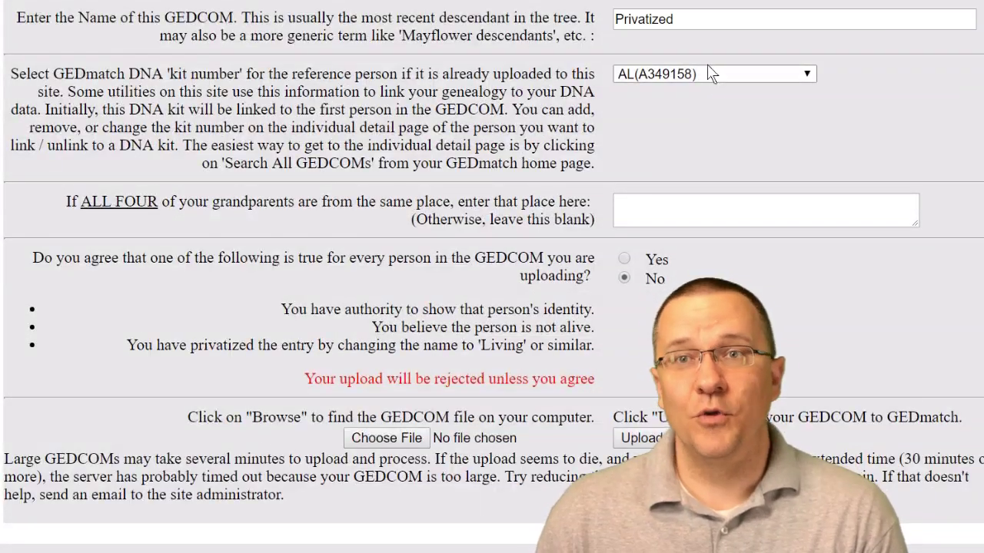
key(Down)
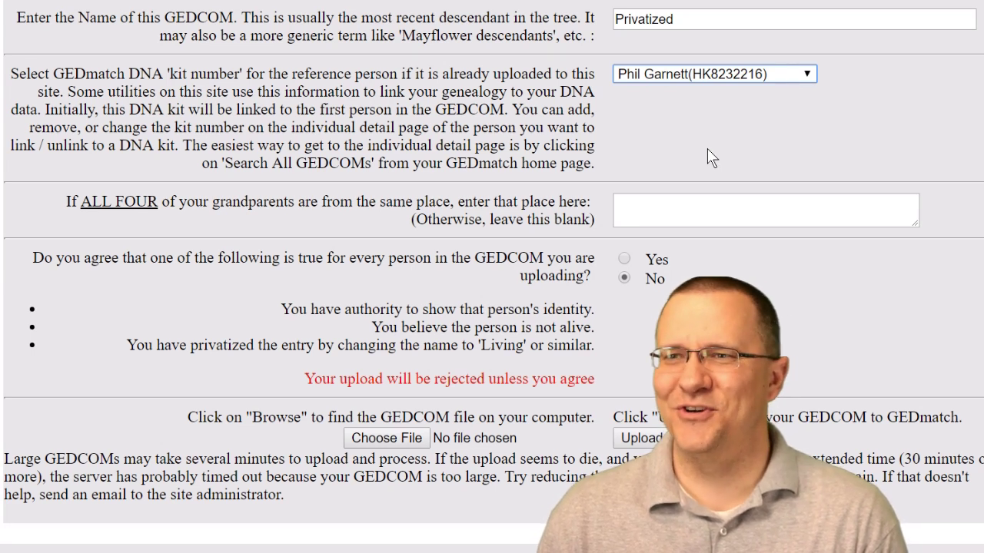
click(624, 259)
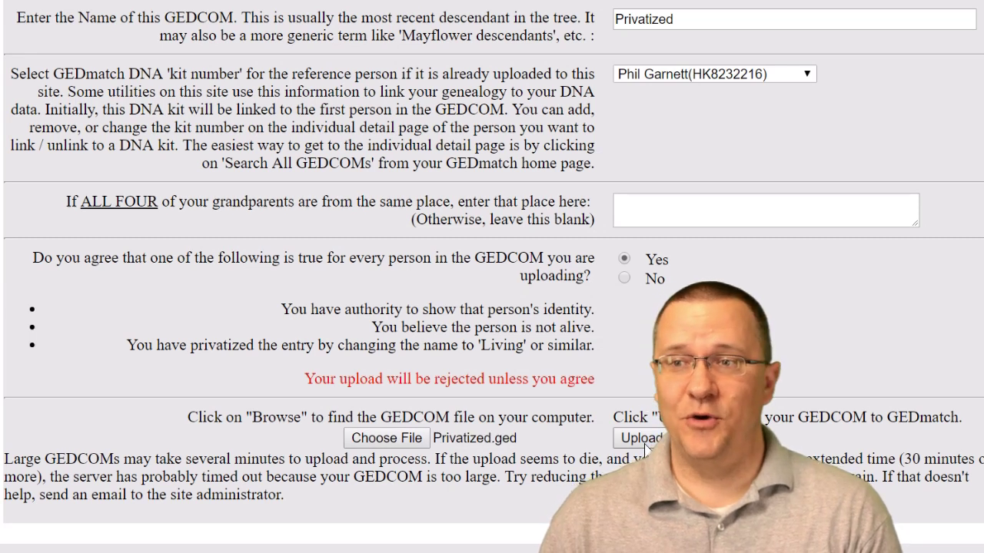
click(645, 449)
scroll(365, 215, down, 3)
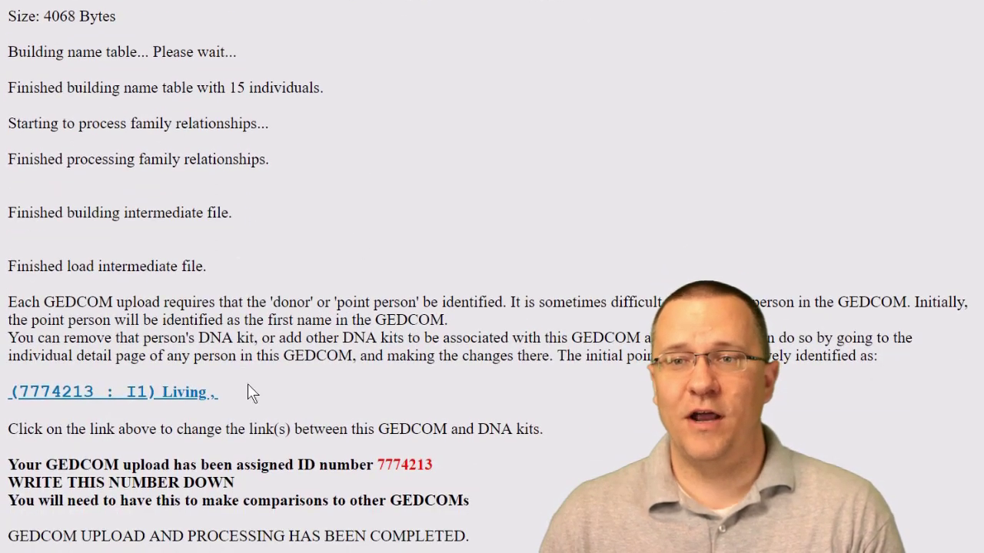
Open the point person '(… : I1) Living' detail page, showing Living parents and California birth.
drag(232, 395, 10, 392)
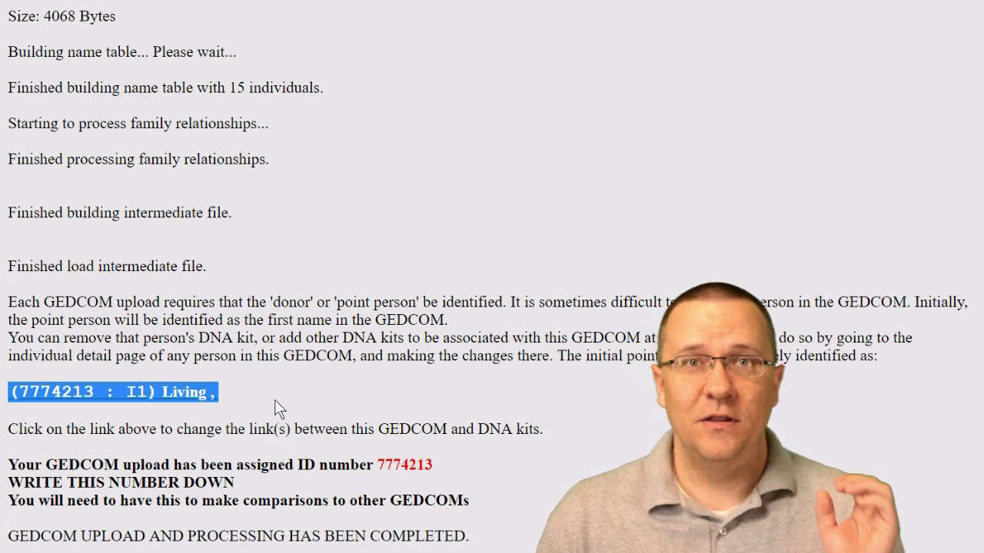
click(146, 394)
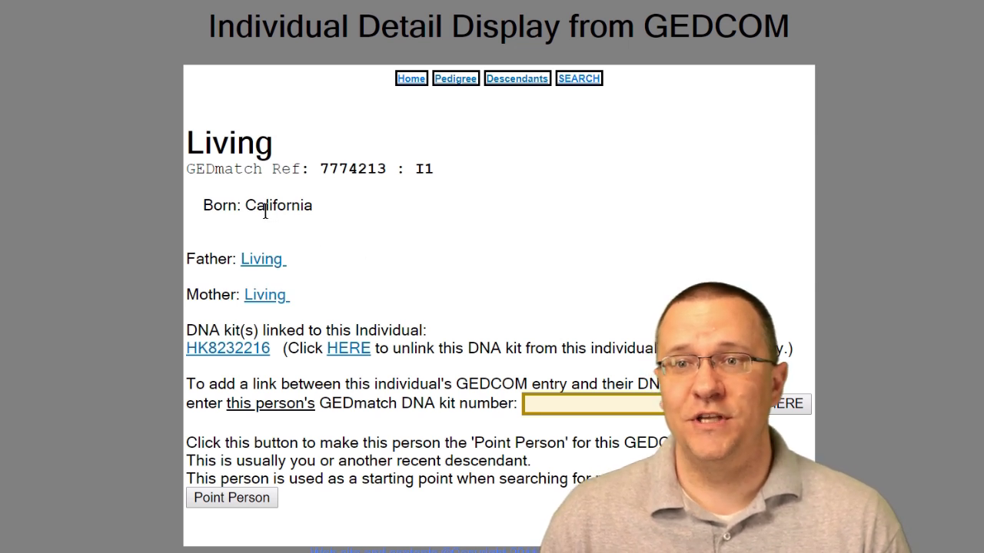
drag(247, 205, 326, 215)
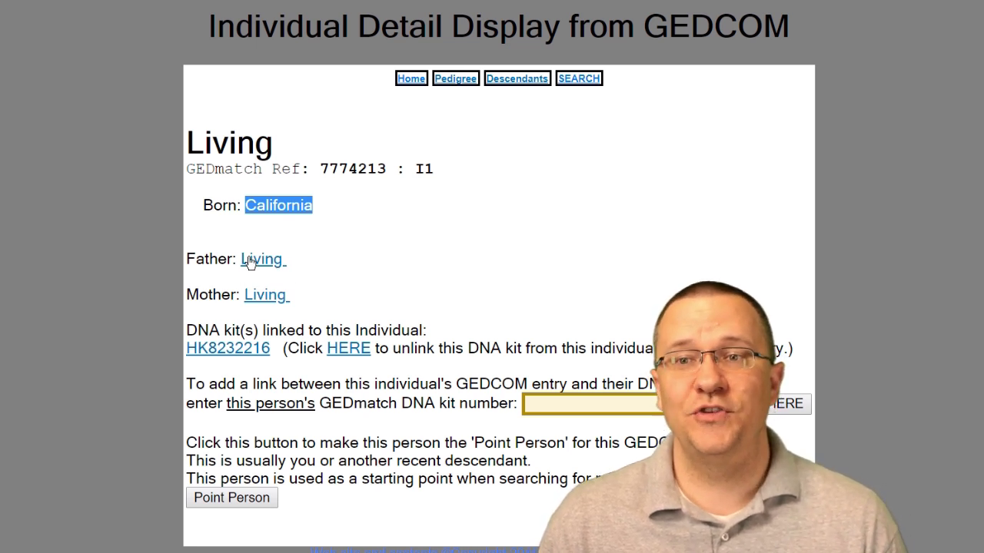
View the privatized tree's 5-generation pedigree chart, with root and both parents shown as Living.
click(461, 85)
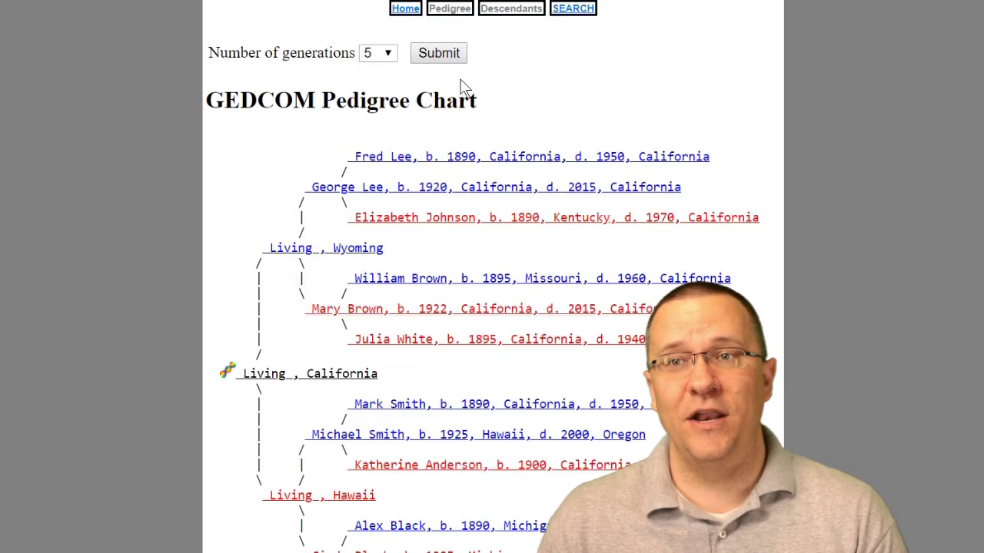
scroll(368, 249, down, 3)
scroll(365, 243, up, 1)
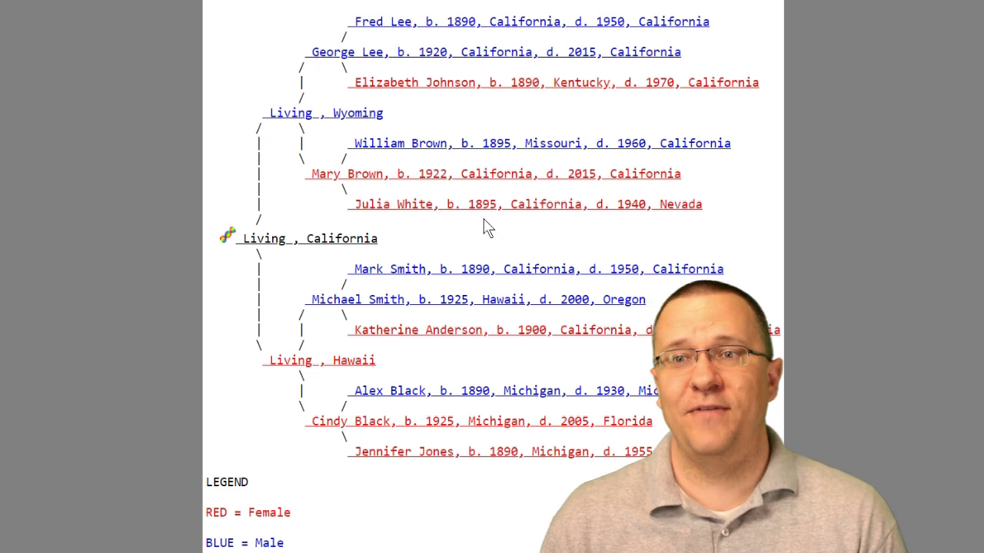
scroll(485, 235, up, 1)
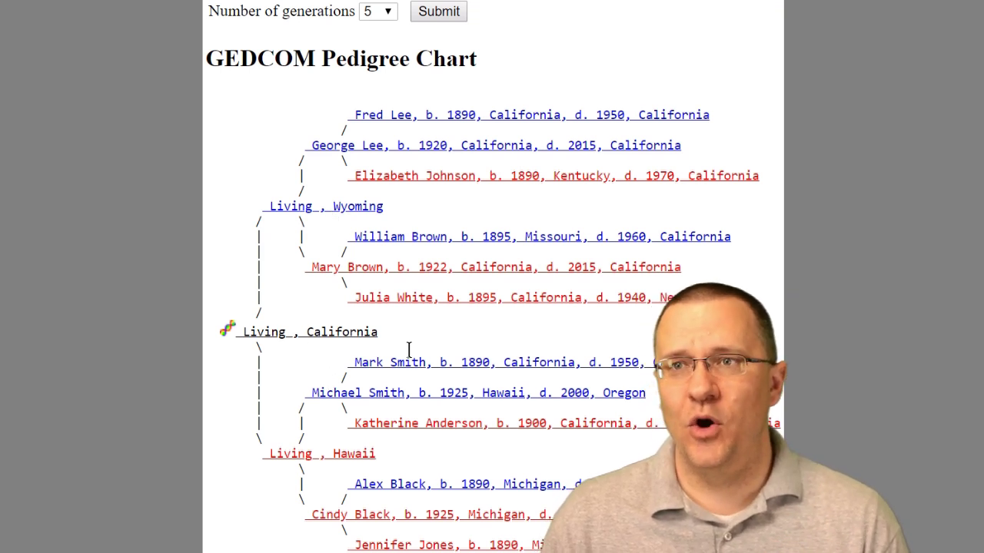
scroll(409, 349, up, 1)
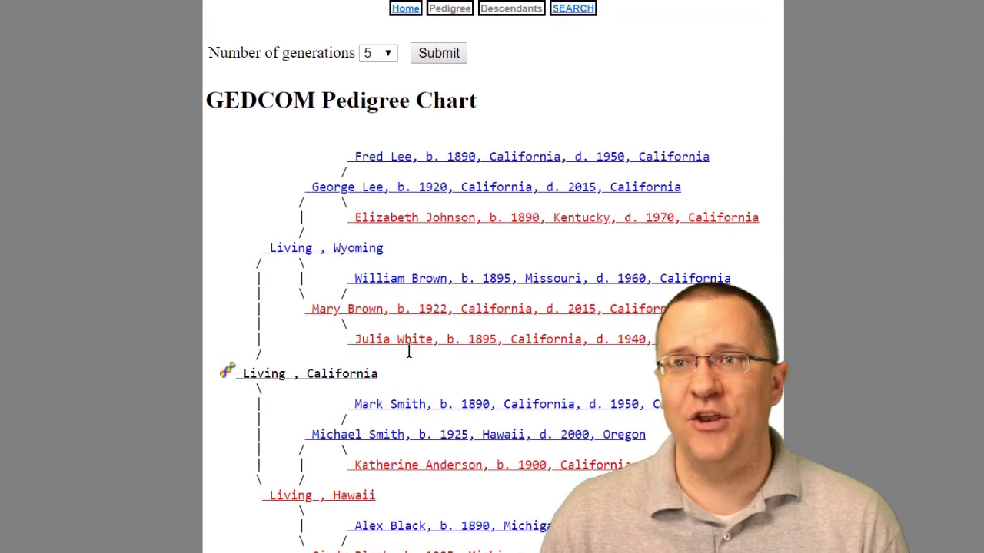
Go from the home page's Your Family Trees section to the Manage GEDCOM Resources page.
click(402, 13)
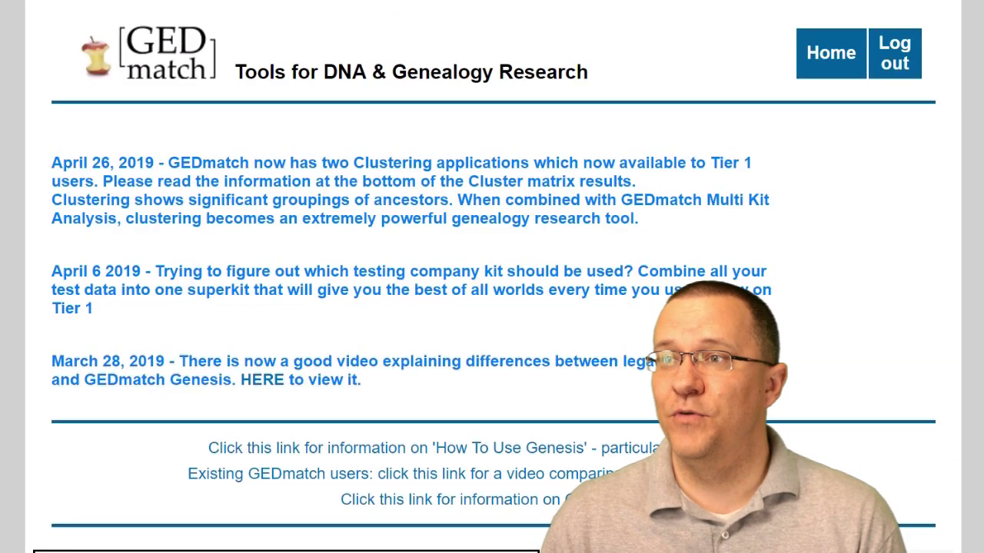
scroll(492, 277, down, 15)
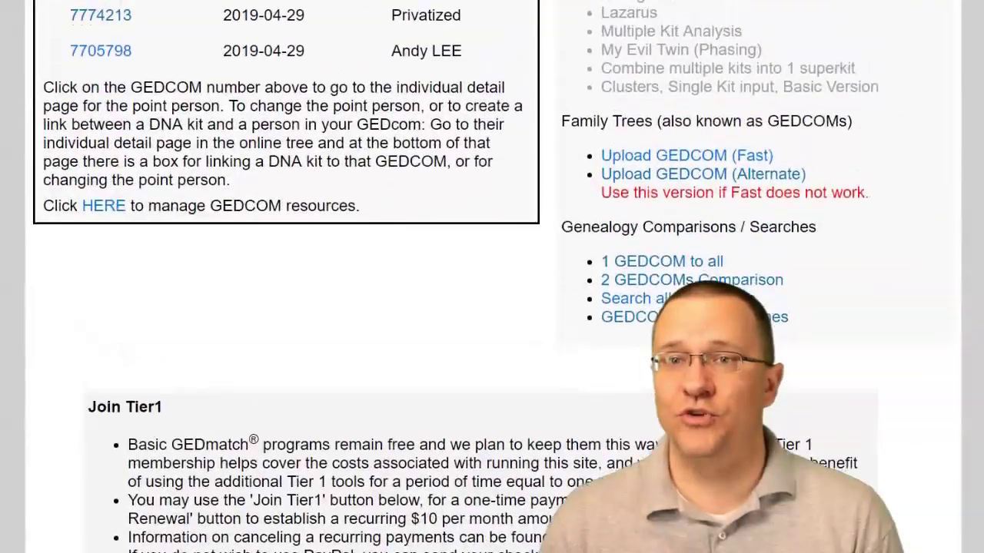
scroll(492, 277, up, 1)
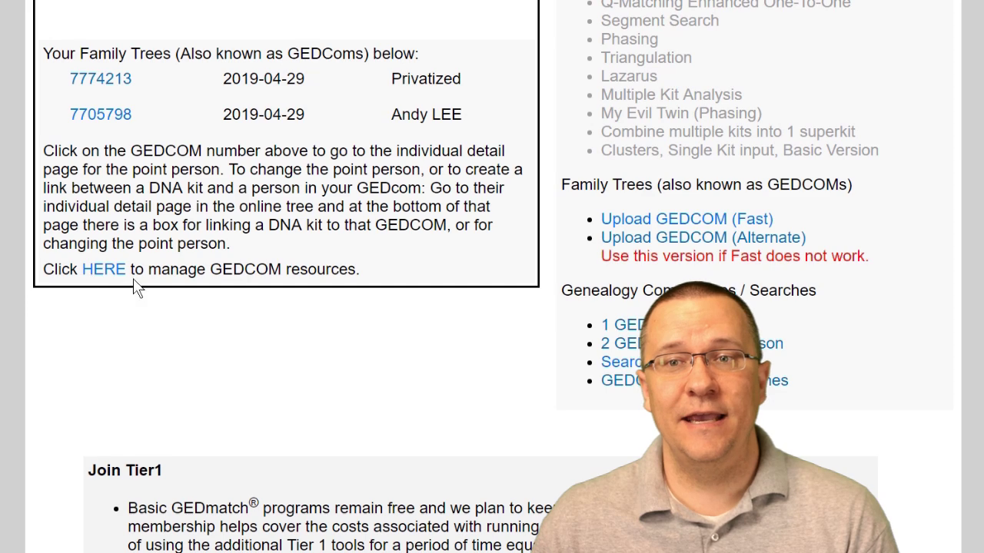
click(104, 270)
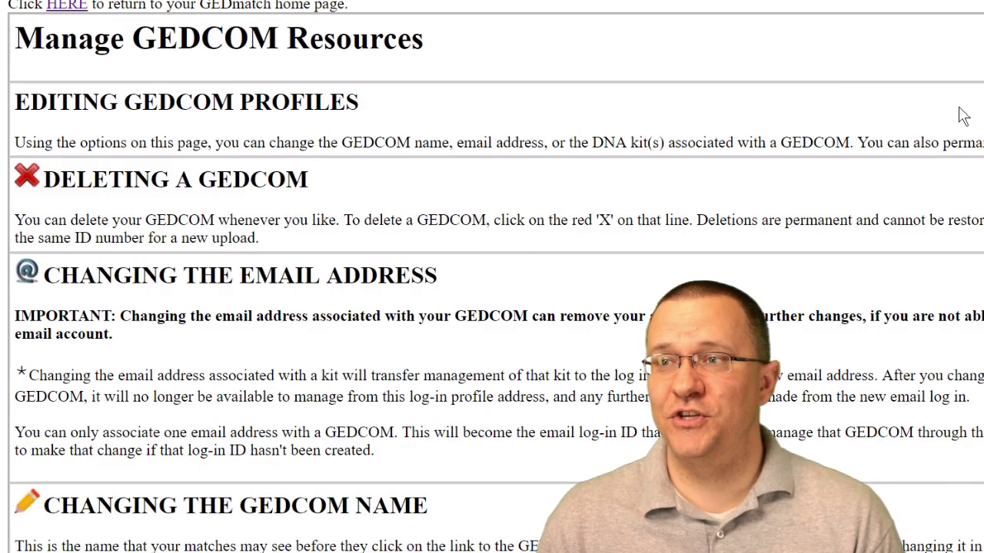
Delete the Privatized GEDCOM permanently, leaving only the original family tree listed.
scroll(978, 285, down, 4)
scroll(978, 286, down, 2)
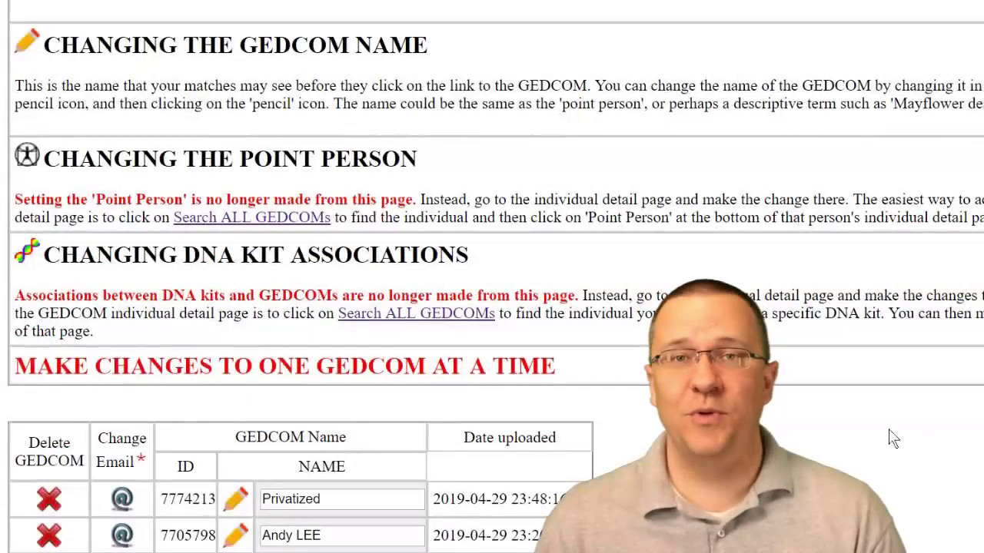
click(49, 501)
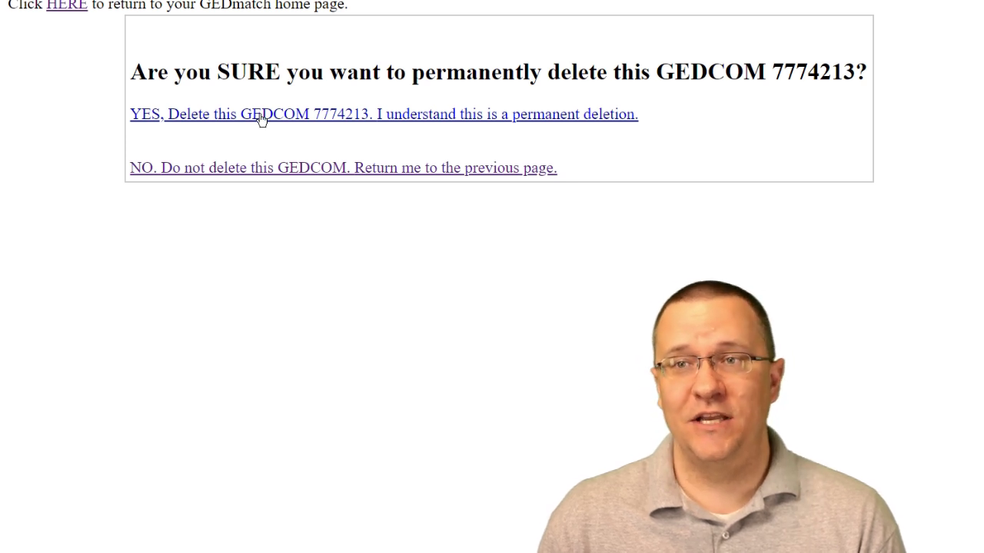
click(261, 119)
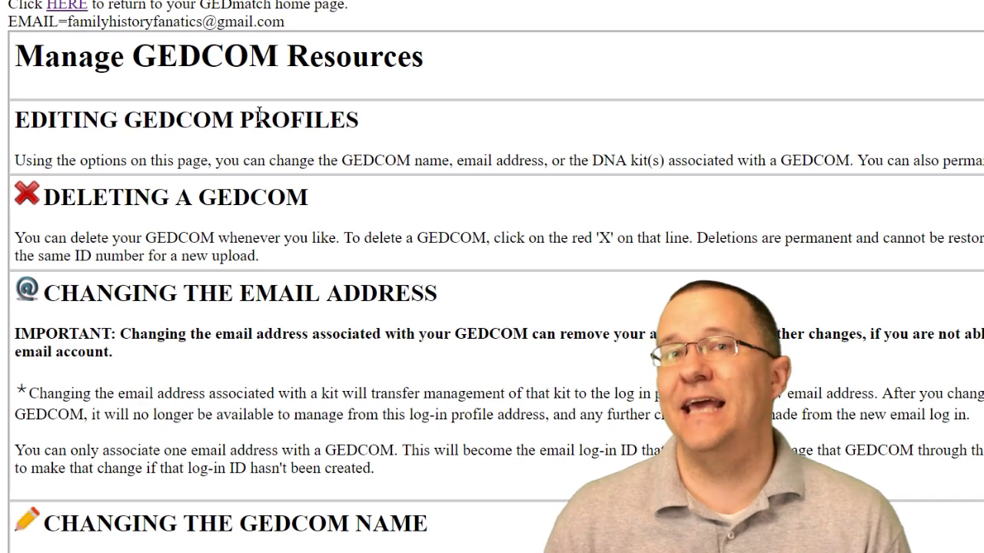
scroll(492, 307, down, 5)
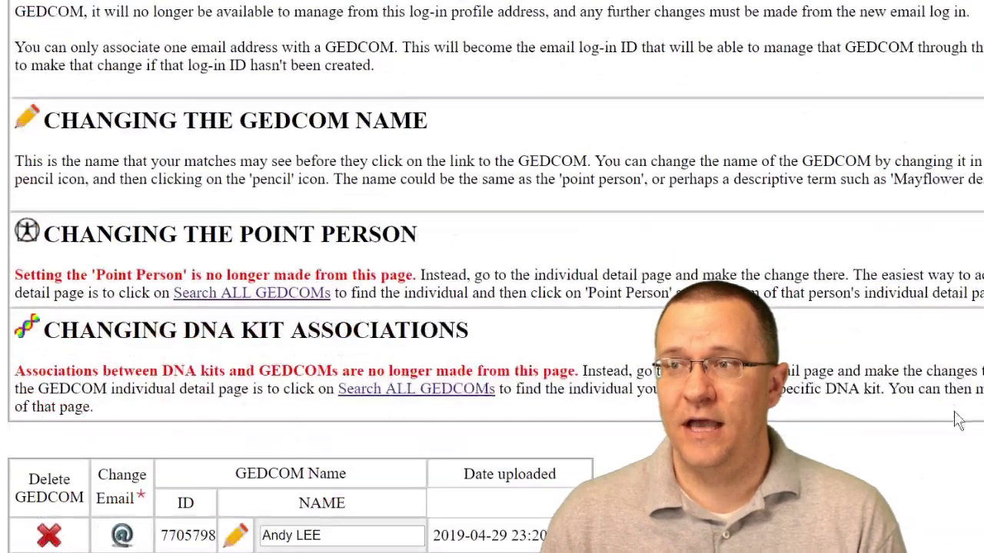